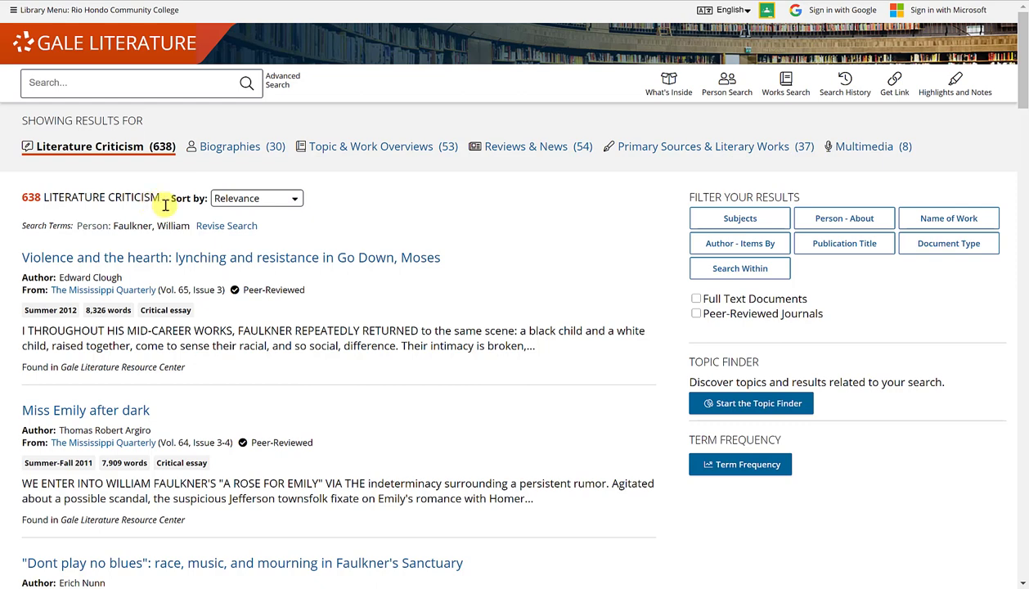
Keep the Faulkner criticism results sorted by relevance and look over the result list.
click(253, 206)
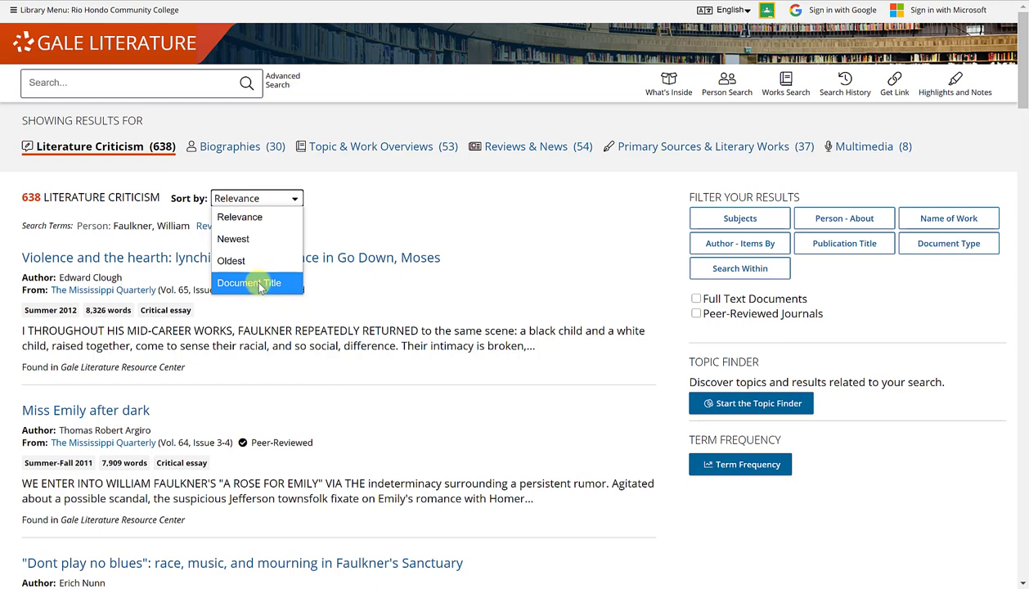
click(280, 200)
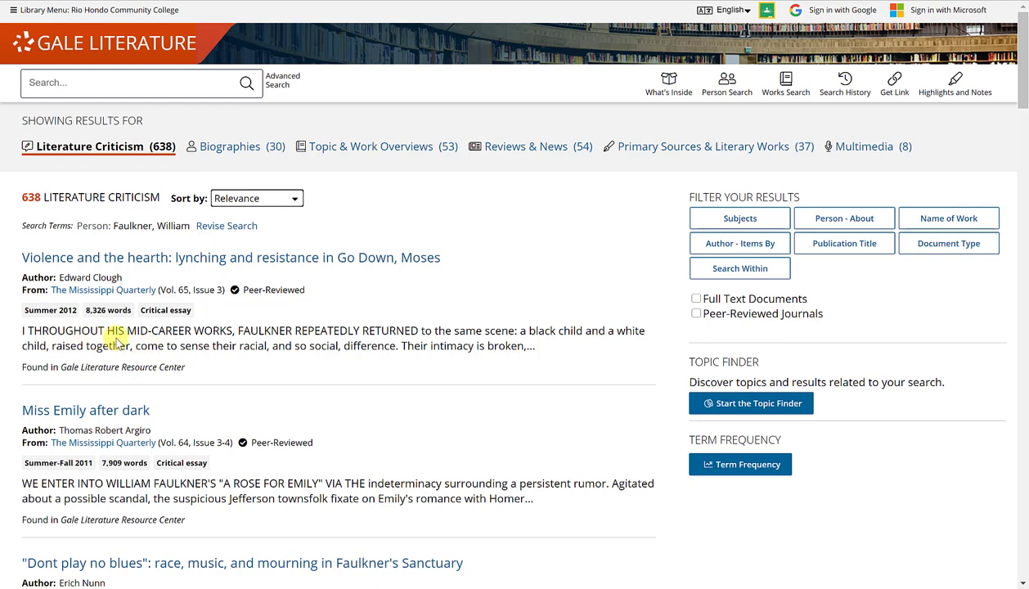
scroll(244, 356, down, 2)
scroll(246, 354, down, 2)
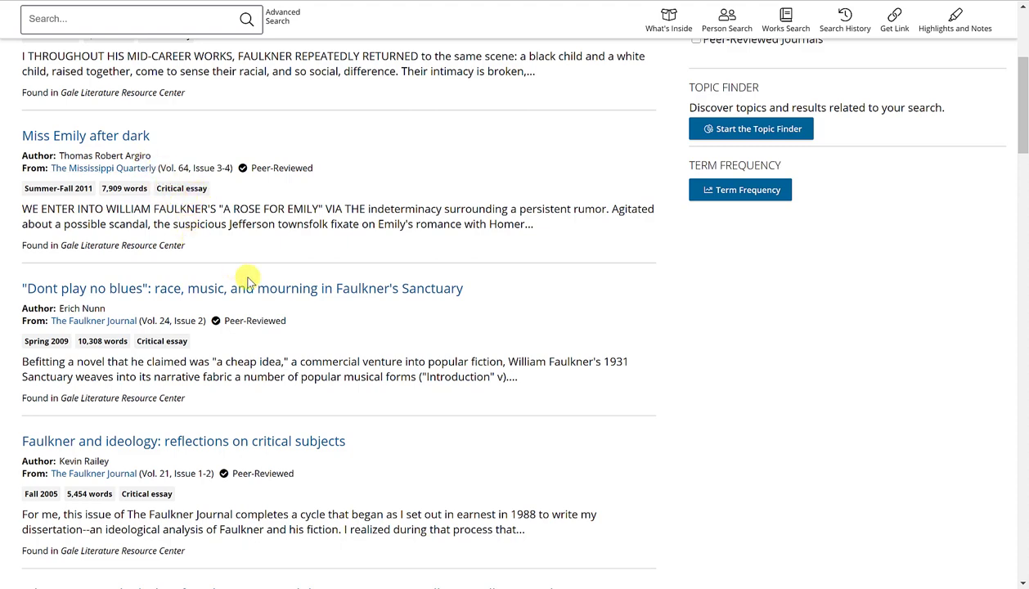
scroll(293, 344, down, 1)
scroll(293, 343, down, 1)
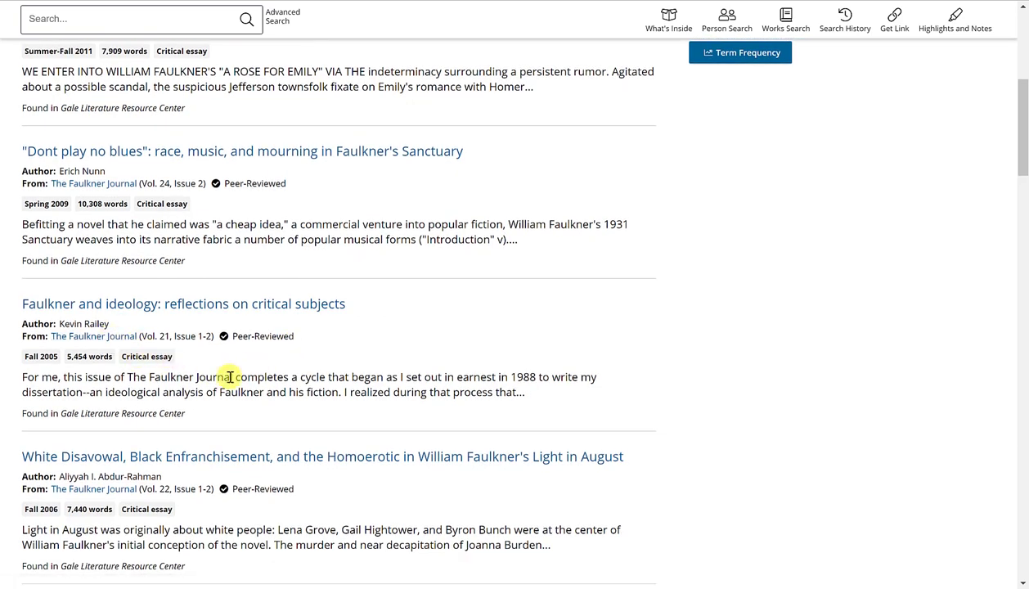
scroll(230, 376, up, 6)
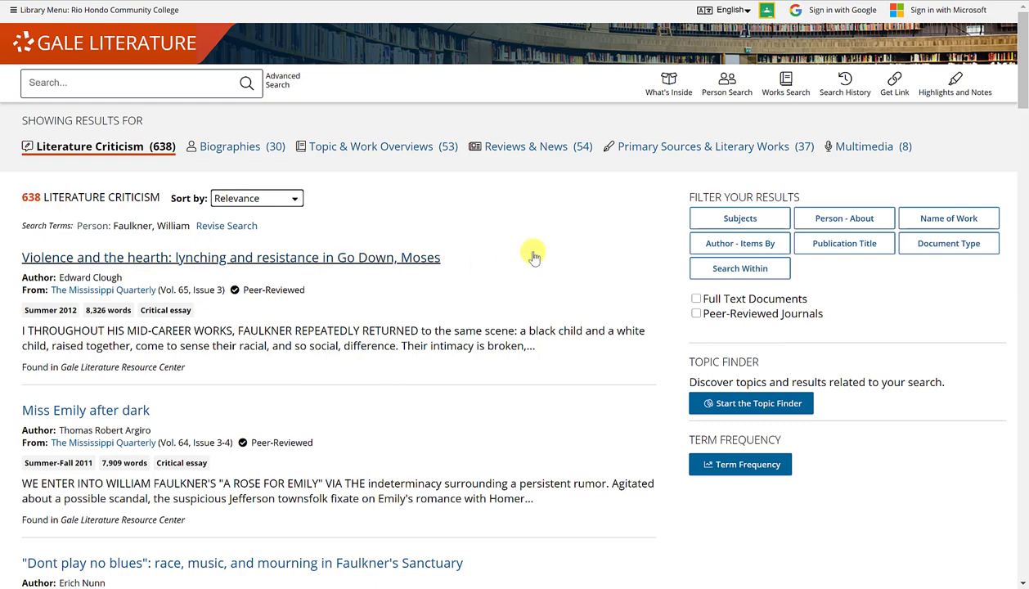
Open the Subjects filter and look through its list of subjects.
click(736, 218)
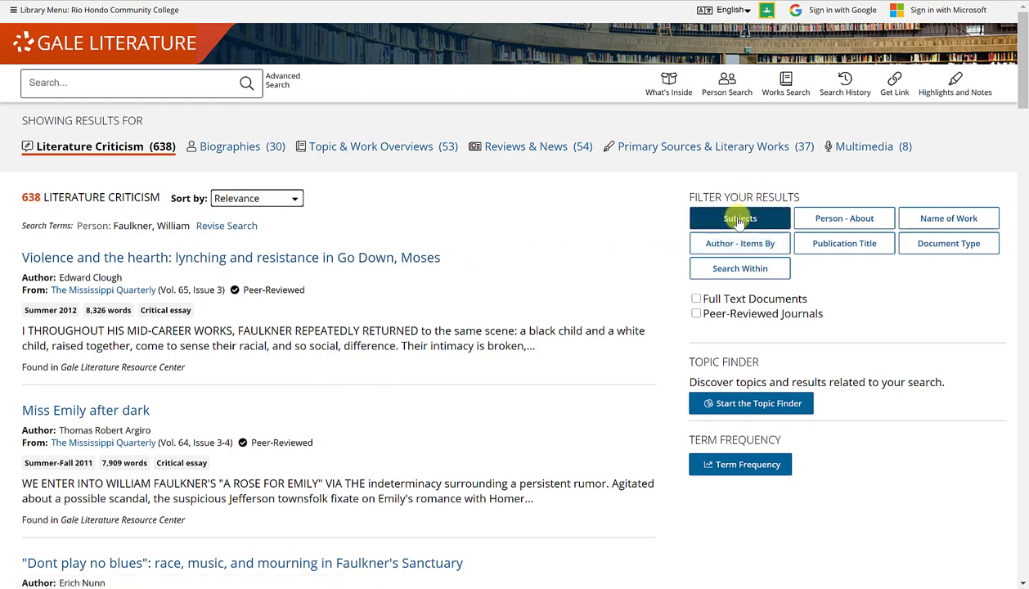
click(739, 221)
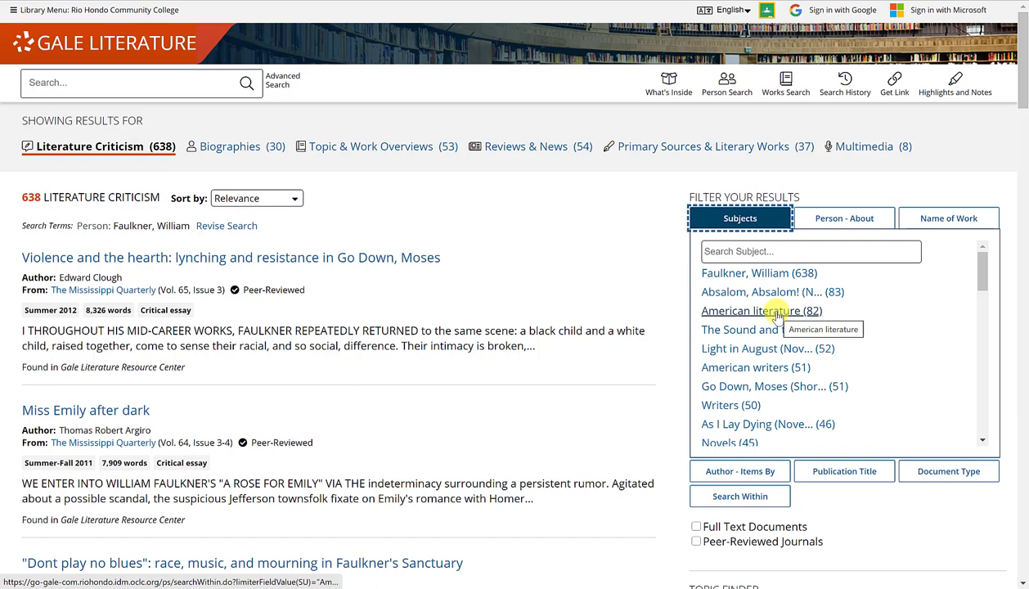
scroll(777, 314, down, 2)
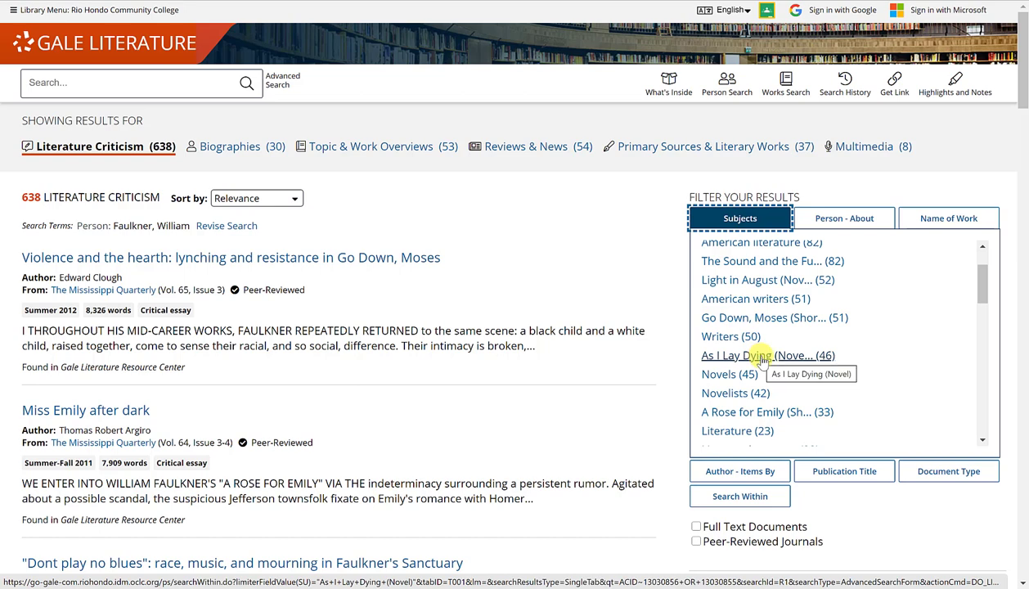
scroll(760, 360, down, 1)
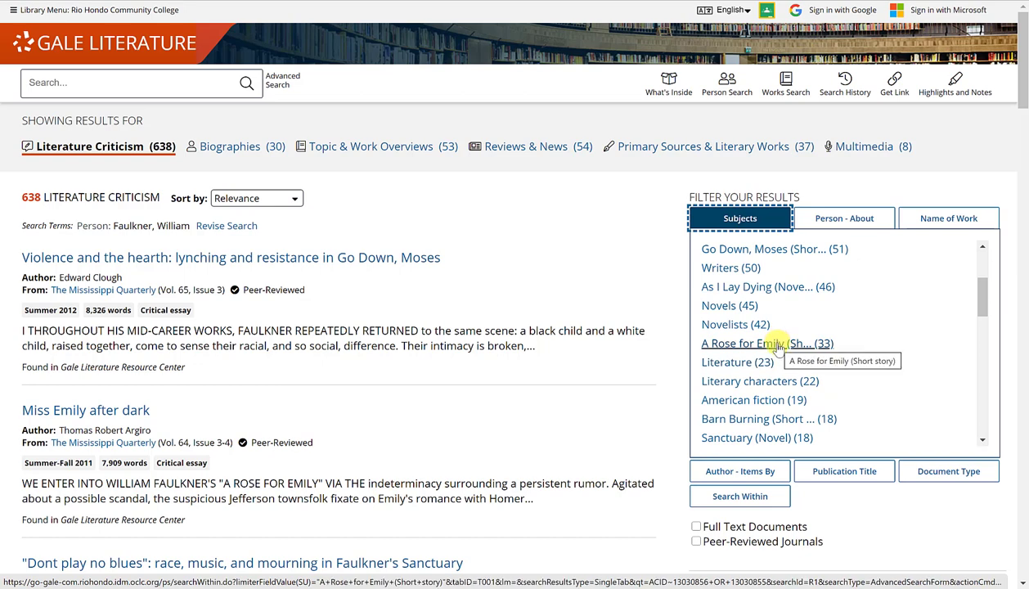
scroll(776, 347, down, 1)
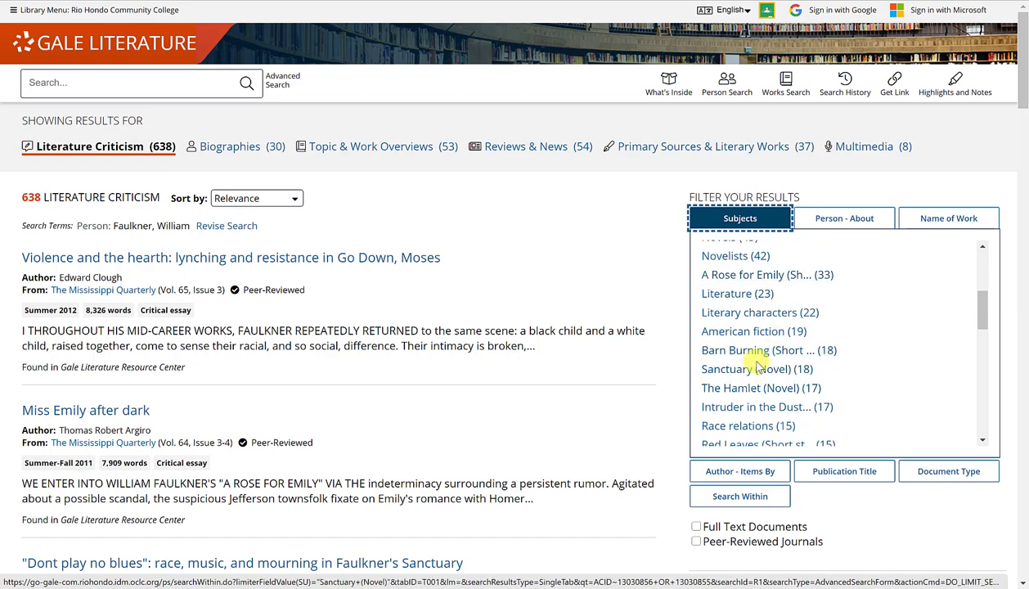
scroll(748, 400, down, 1)
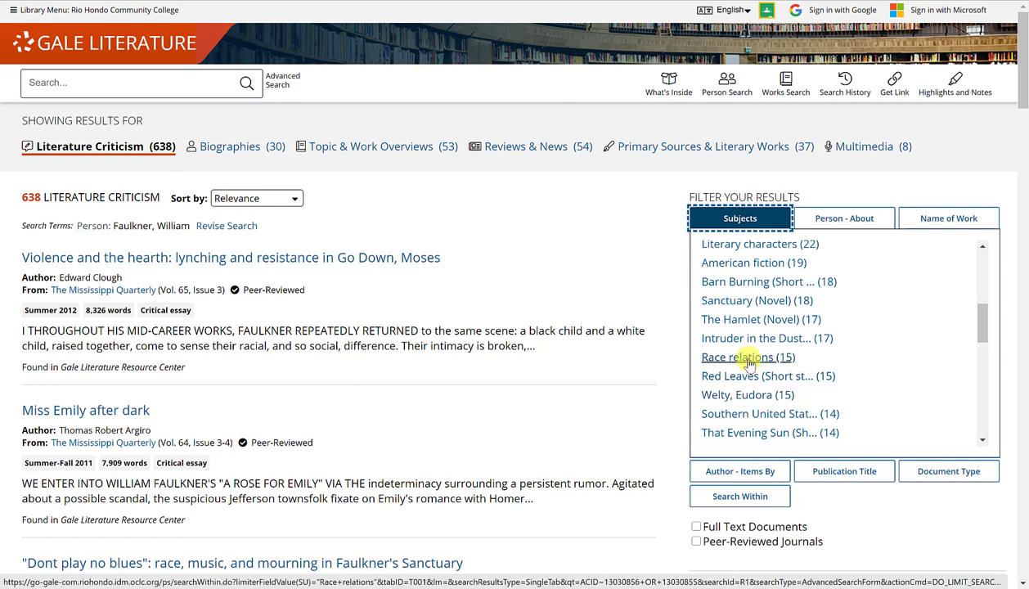
Show the Person - About list: Faulkner (638), Welty (15), Joyce (10), Morrison (9).
scroll(747, 364, up, 2)
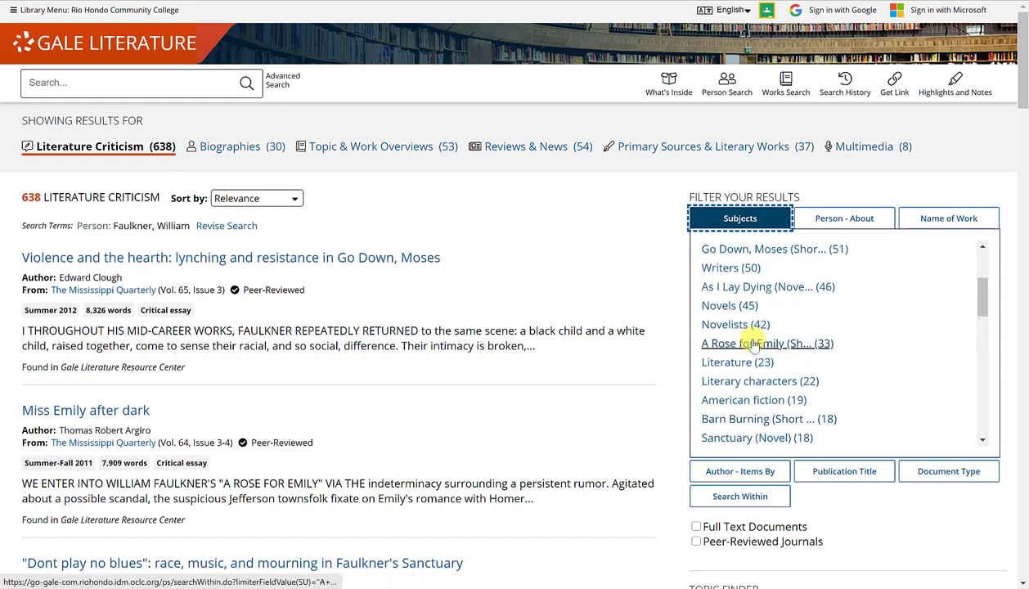
scroll(748, 364, down, 2)
scroll(754, 380, down, 4)
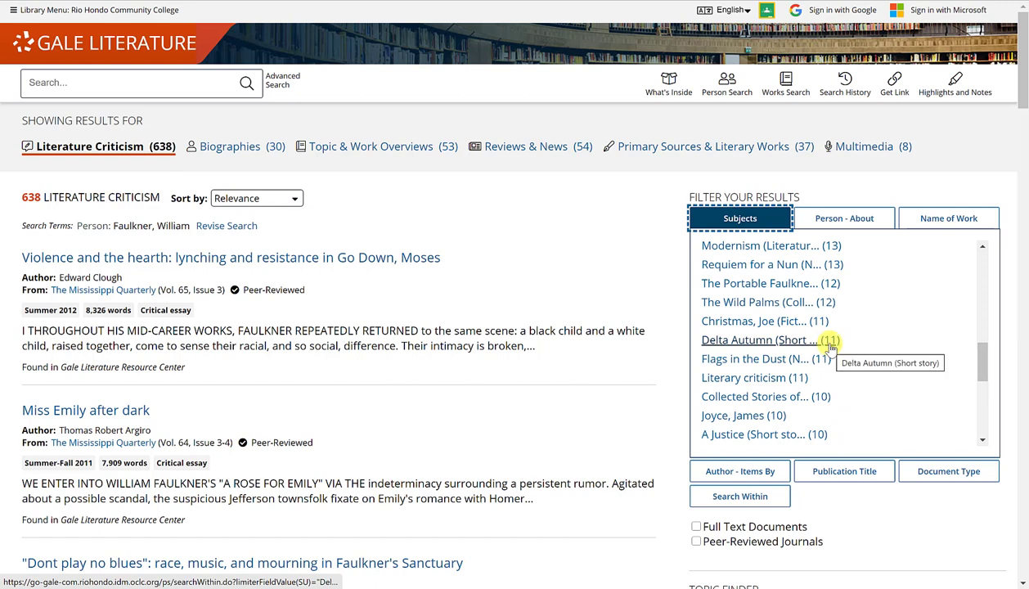
scroll(739, 364, up, 6)
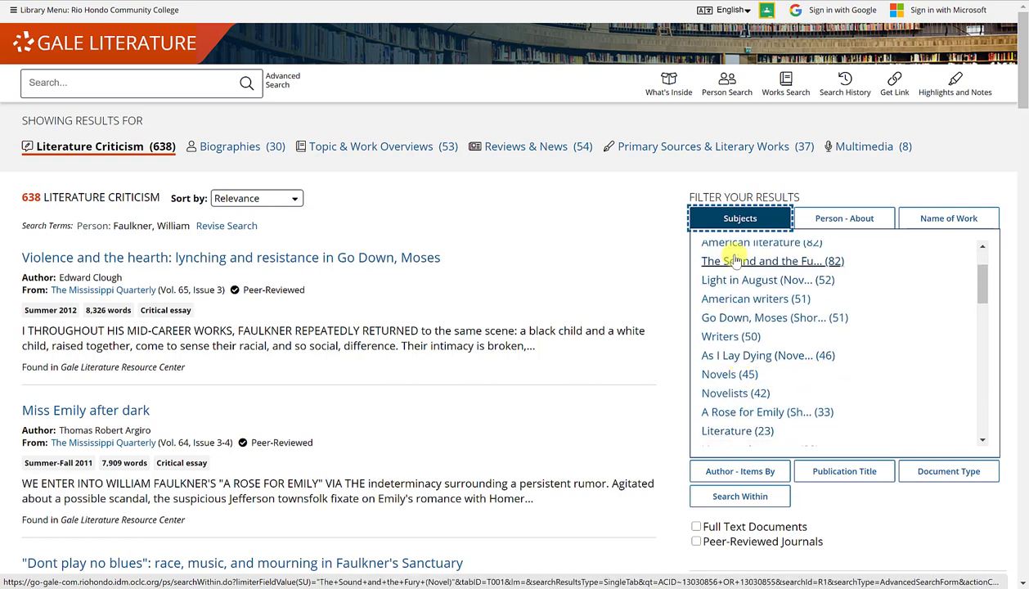
click(847, 222)
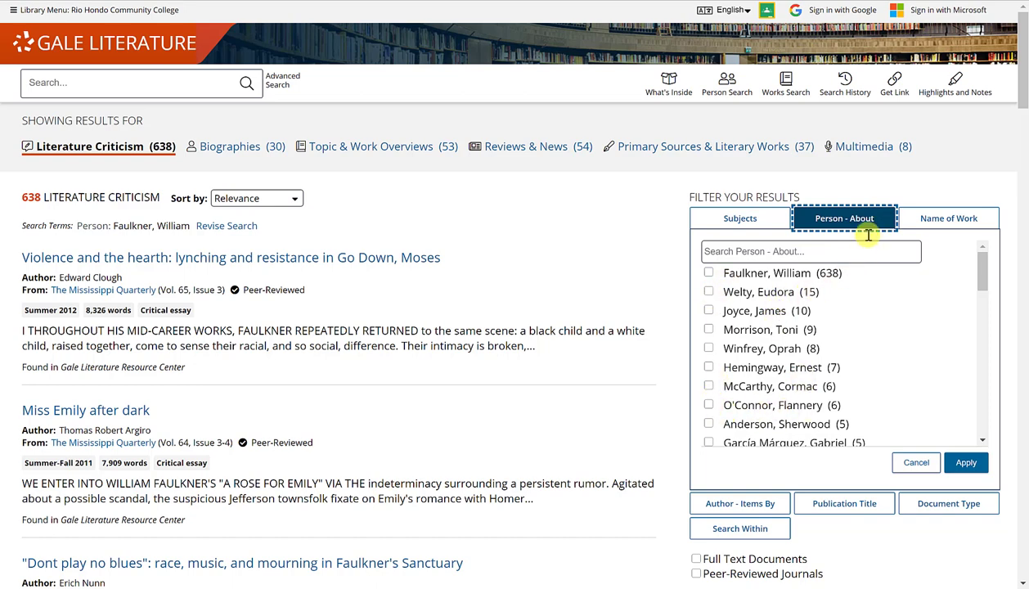
click(954, 221)
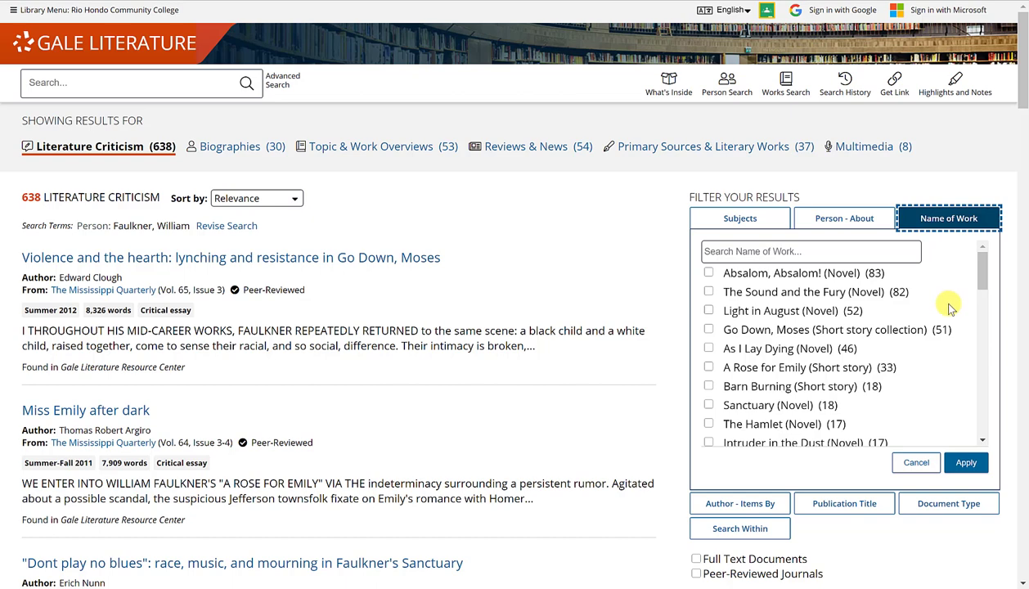
Apply the A Rose for Emily work filter and collapse the works list, results staying at 638.
scroll(952, 301, down, 5)
scroll(951, 308, down, 2)
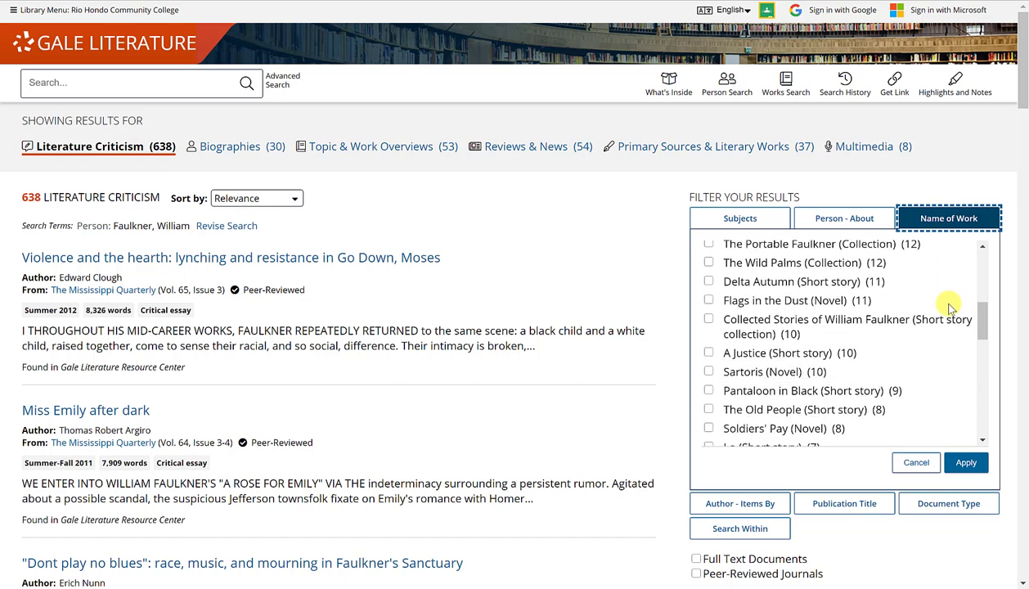
scroll(951, 307, up, 7)
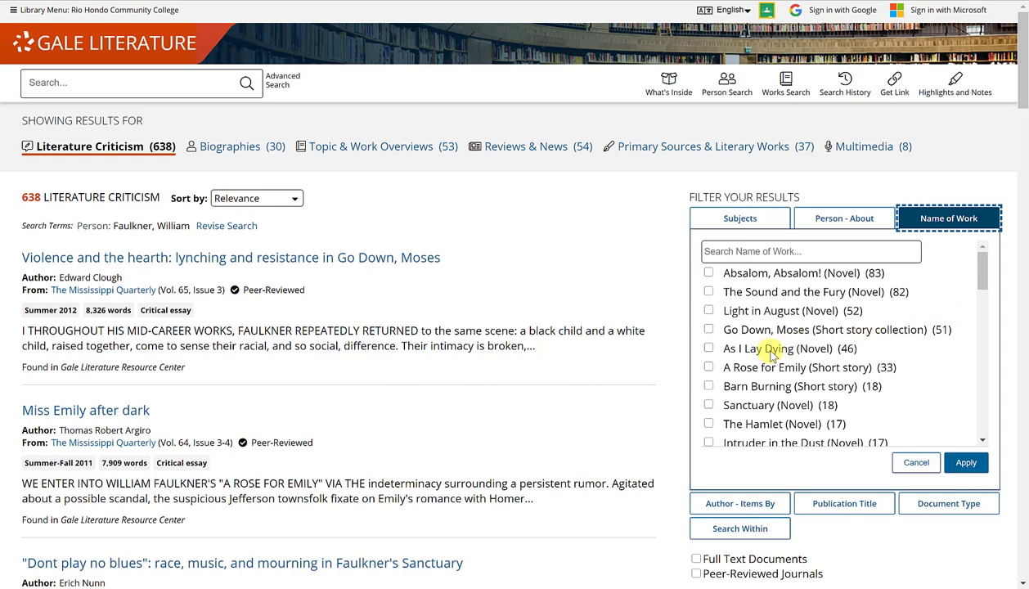
scroll(769, 353, down, 2)
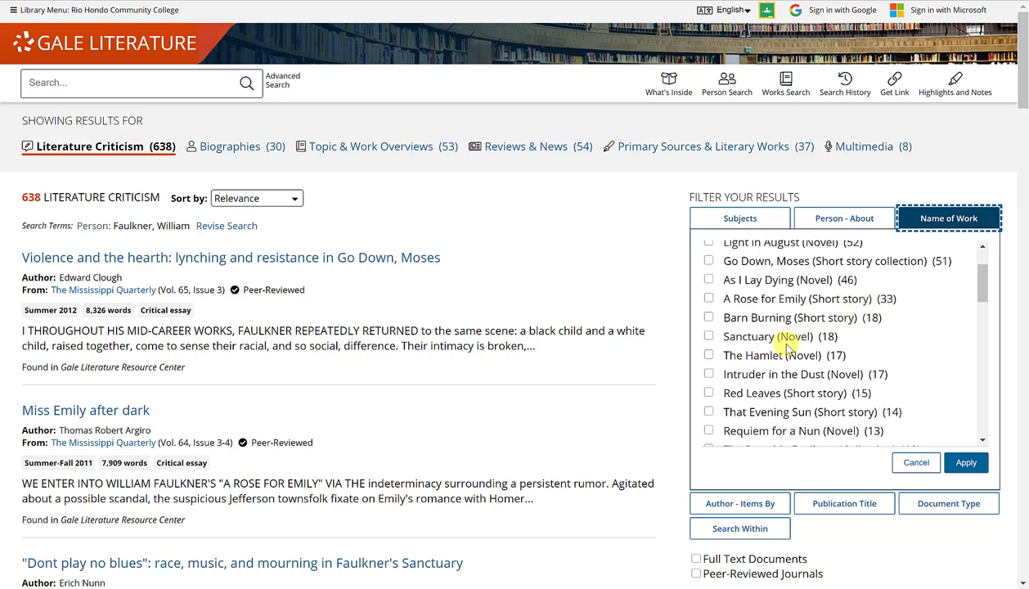
scroll(783, 347, up, 2)
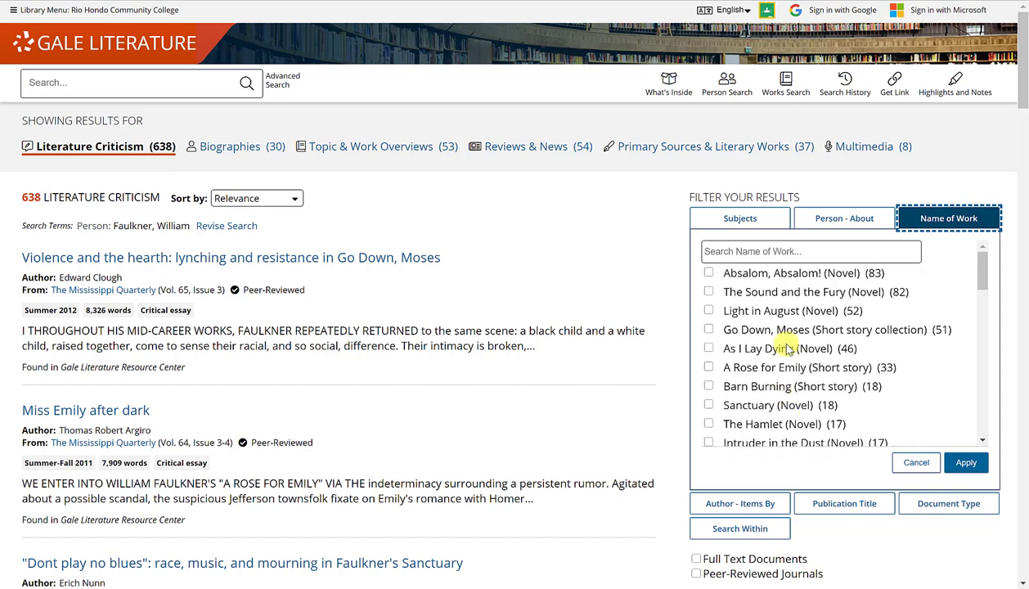
click(708, 367)
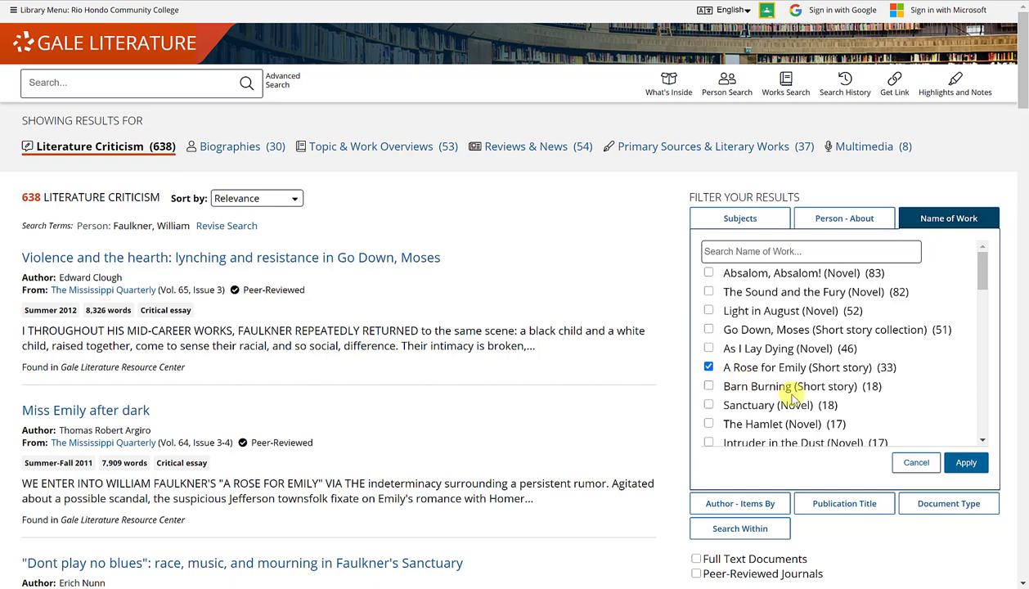
click(965, 464)
click(959, 220)
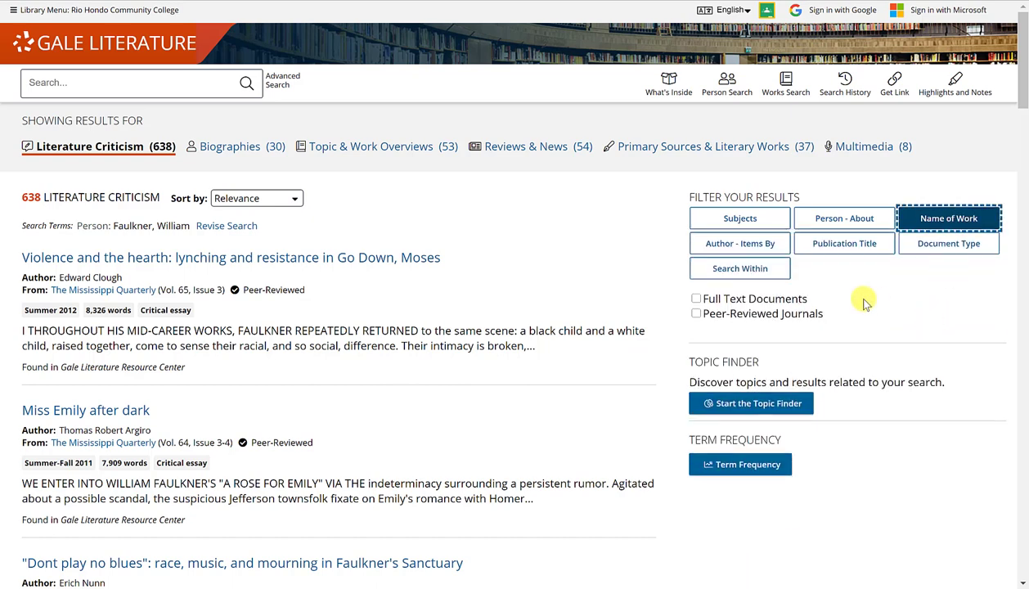
Look through the Author - Items By filter list, then close it again.
click(740, 244)
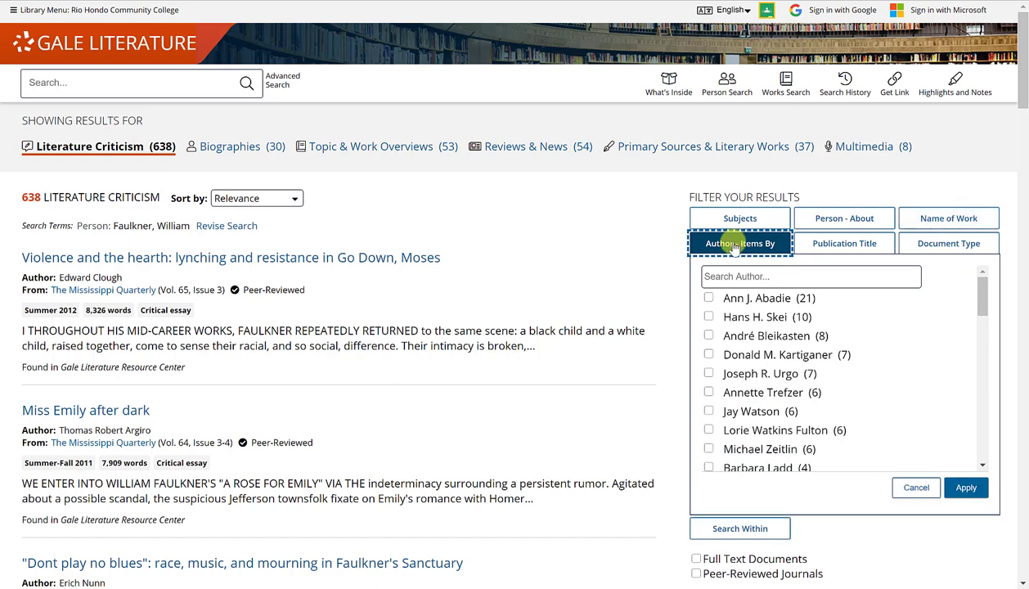
scroll(781, 357, down, 1)
scroll(784, 358, down, 1)
scroll(783, 357, down, 4)
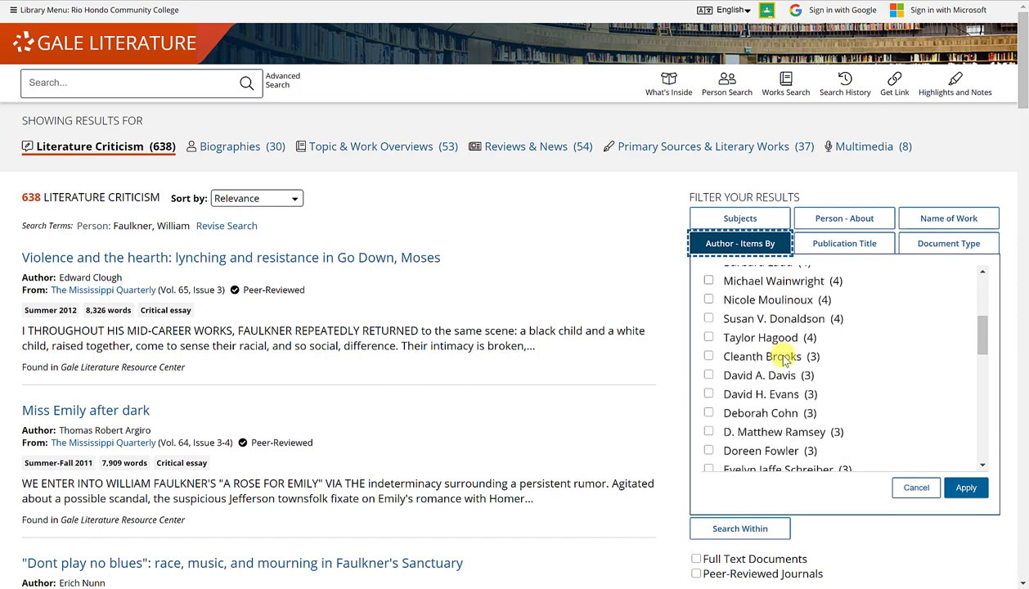
scroll(784, 357, down, 3)
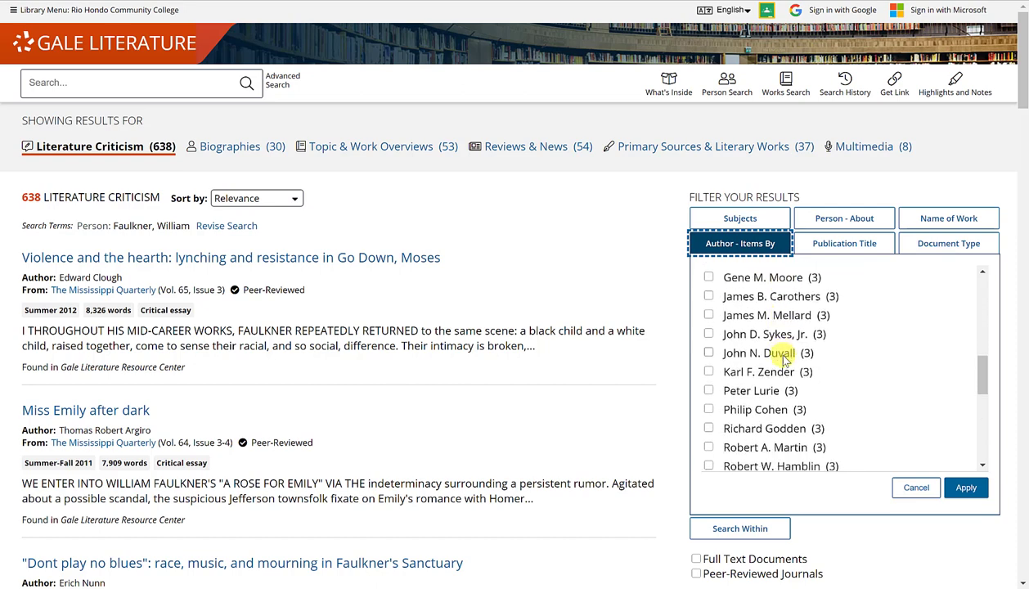
scroll(779, 409, down, 3)
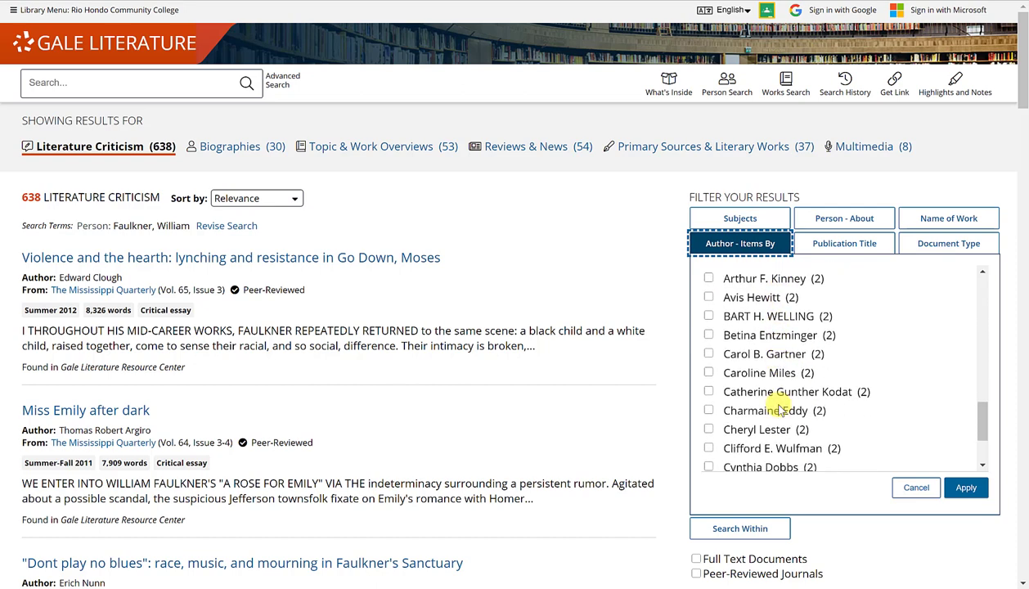
scroll(780, 411, up, 2)
scroll(780, 409, up, 8)
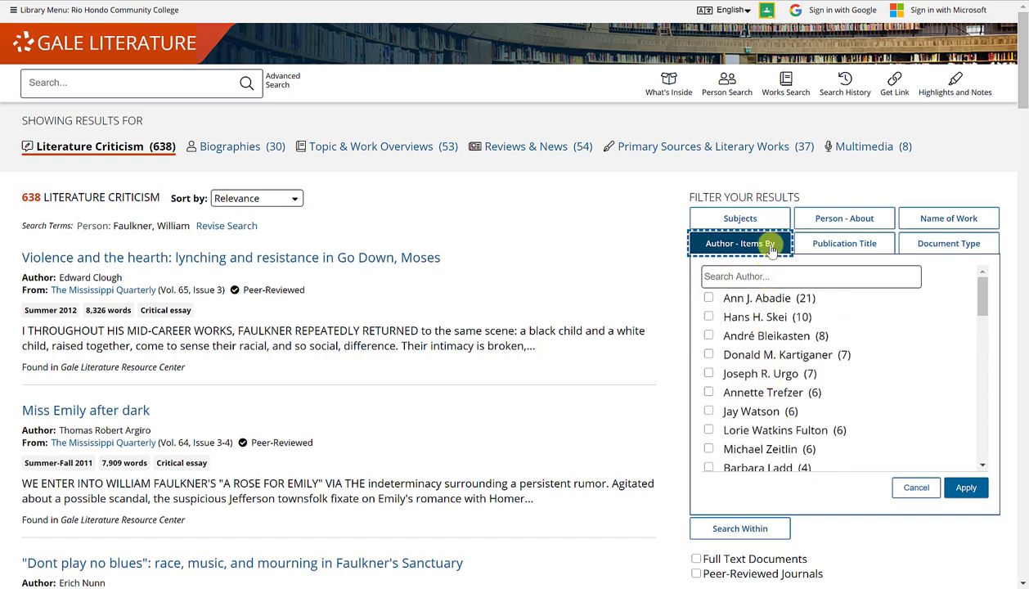
click(768, 243)
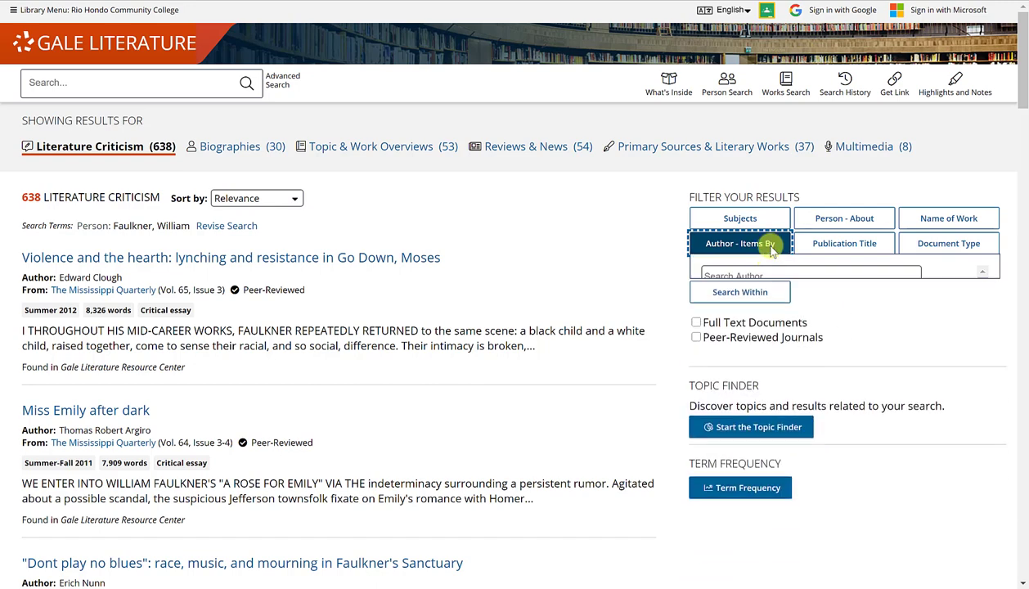
click(838, 254)
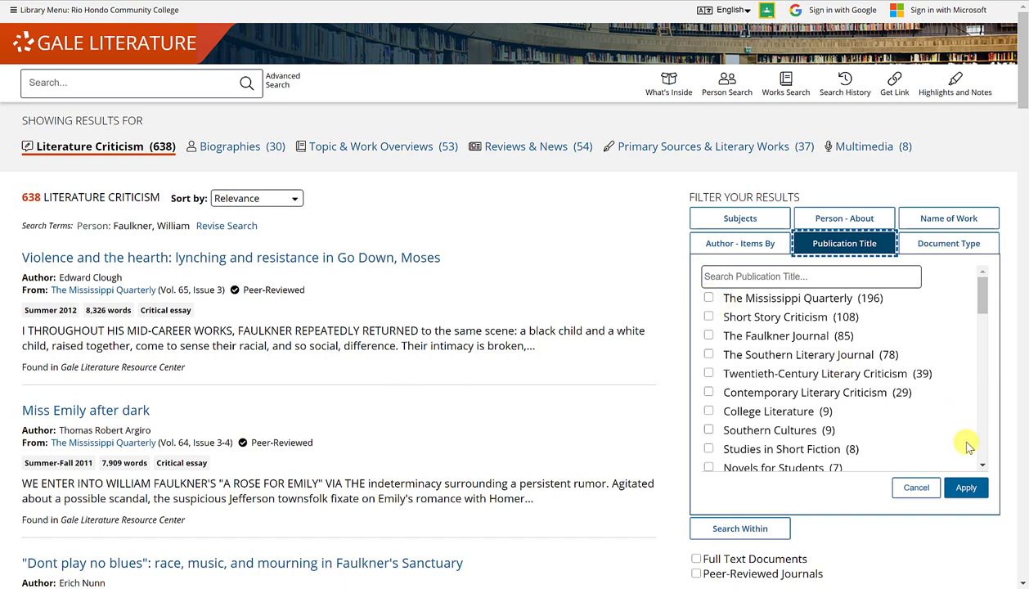
Swap the publication title list for document types: Critical essay (435), Article (164), Essay (23).
click(855, 247)
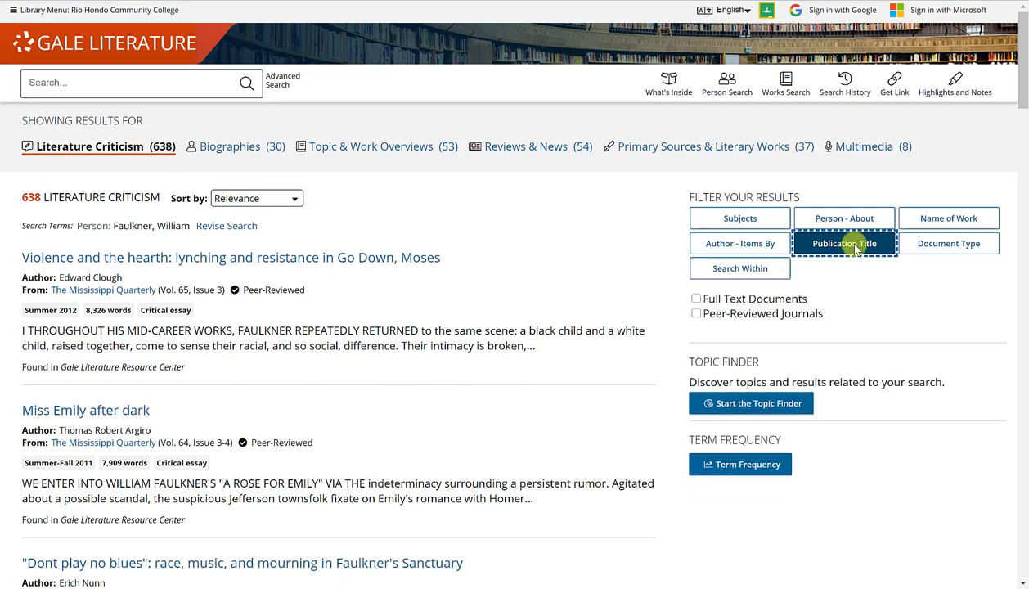
click(914, 252)
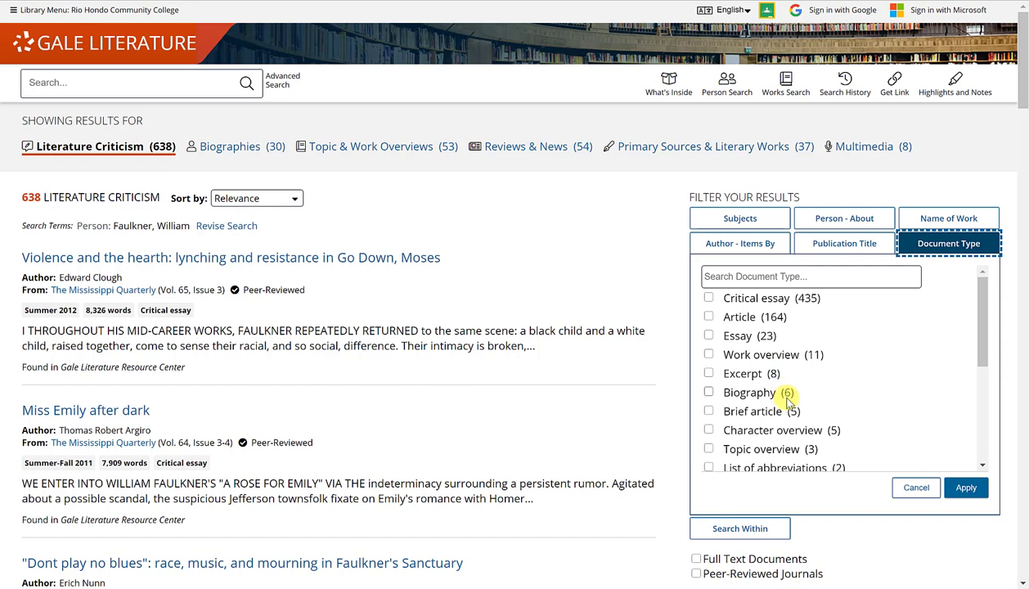
Look over the document type list, close it, and bring up the empty Search Within box.
scroll(787, 401, down, 2)
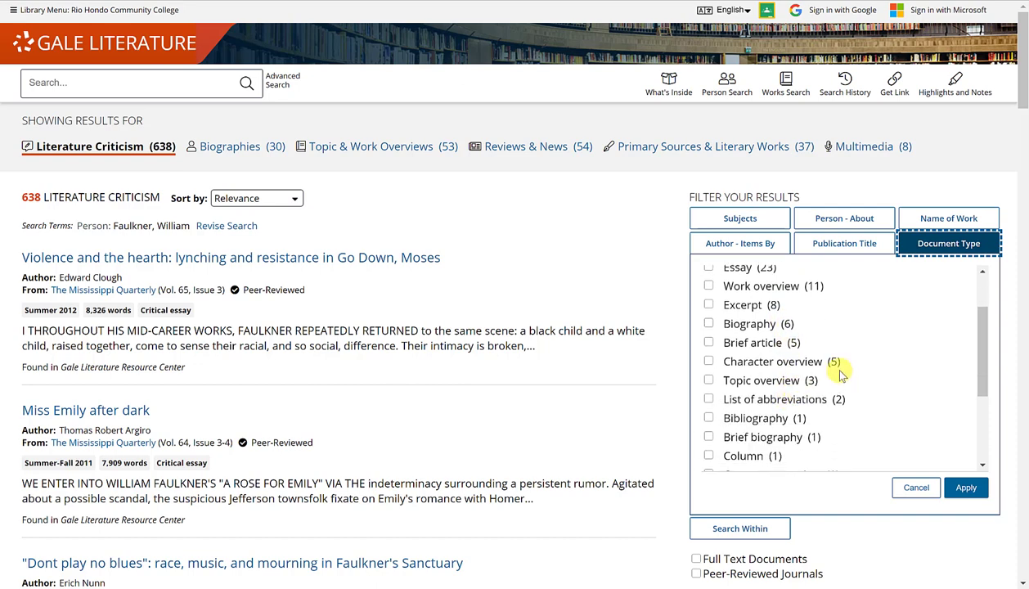
scroll(838, 368, down, 4)
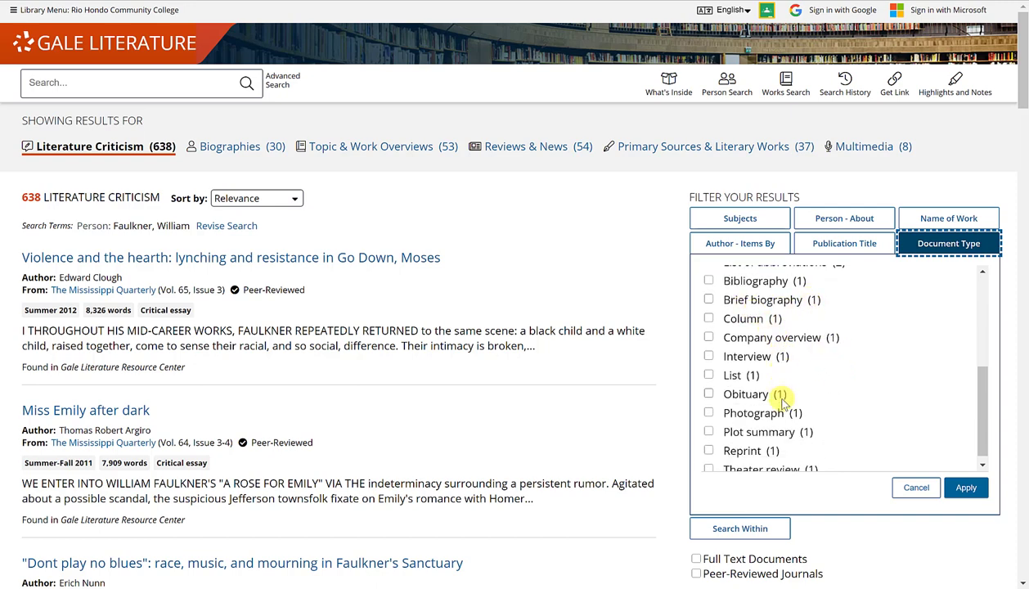
scroll(781, 401, down, 1)
scroll(781, 399, up, 6)
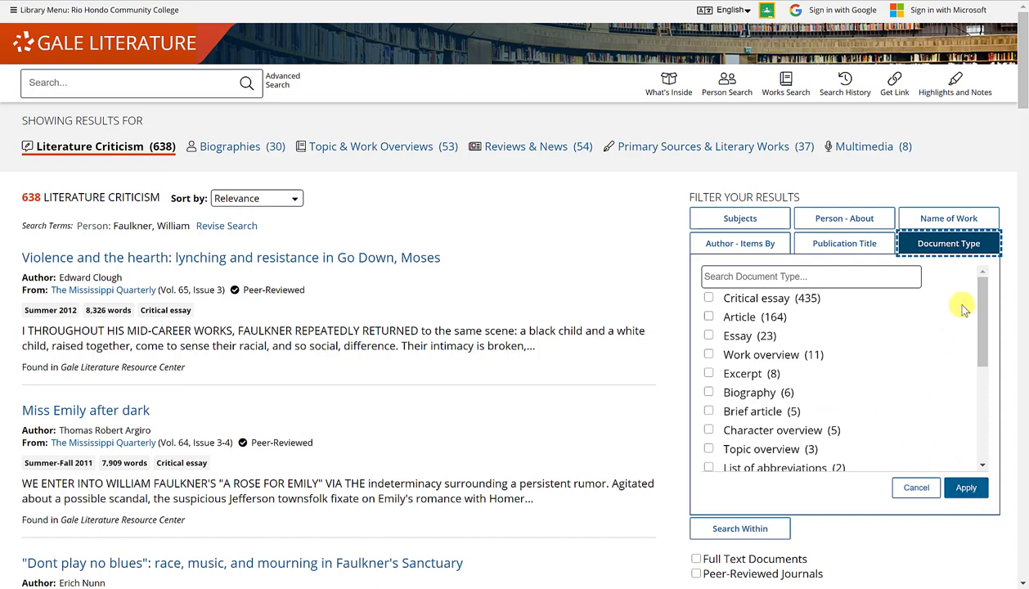
click(965, 256)
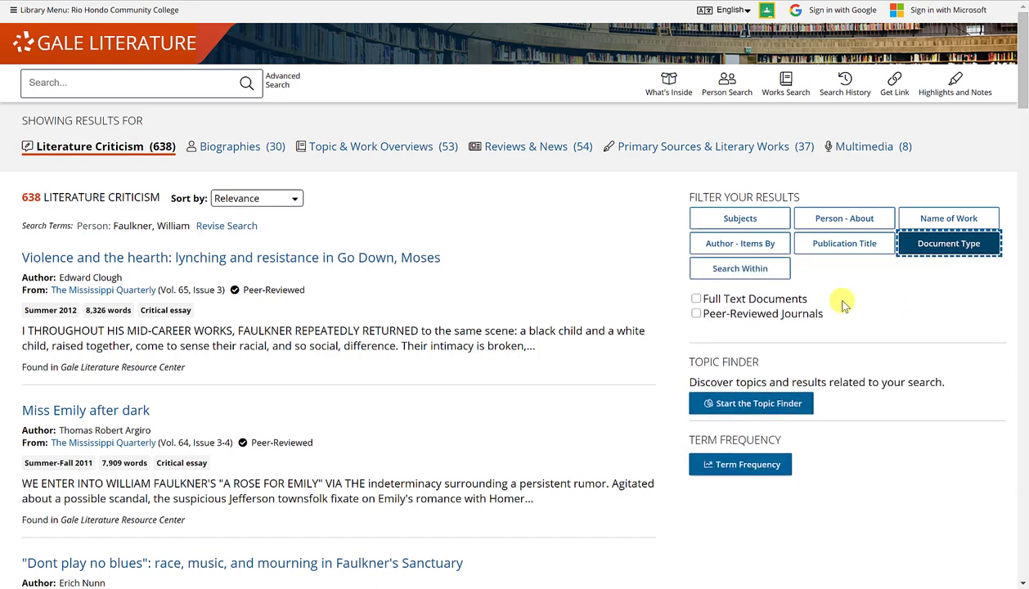
click(753, 270)
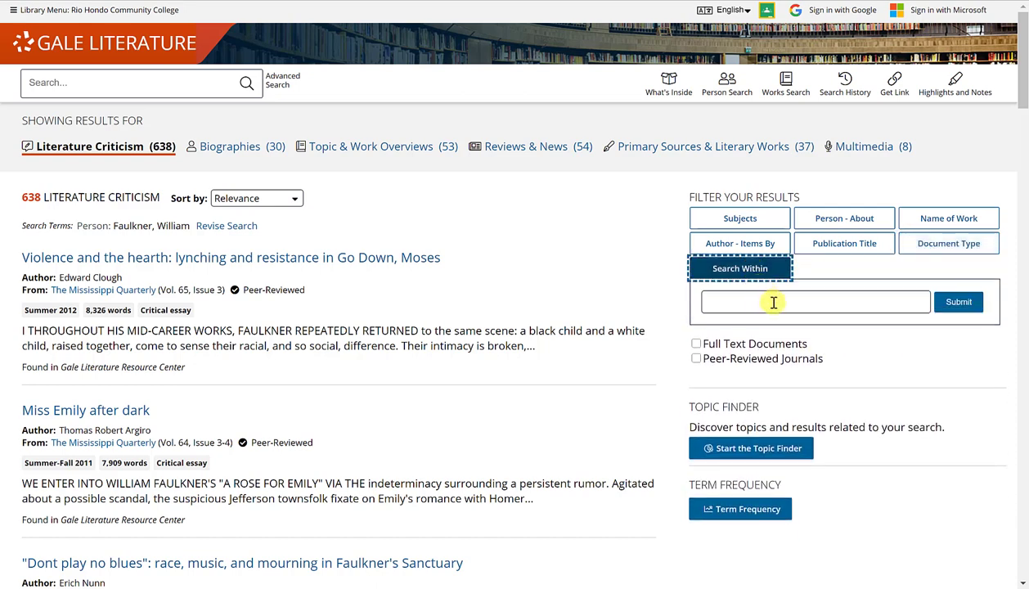
Search within the results for 'south', narrowing Literature Criticism from 638 to 471 items.
click(773, 300)
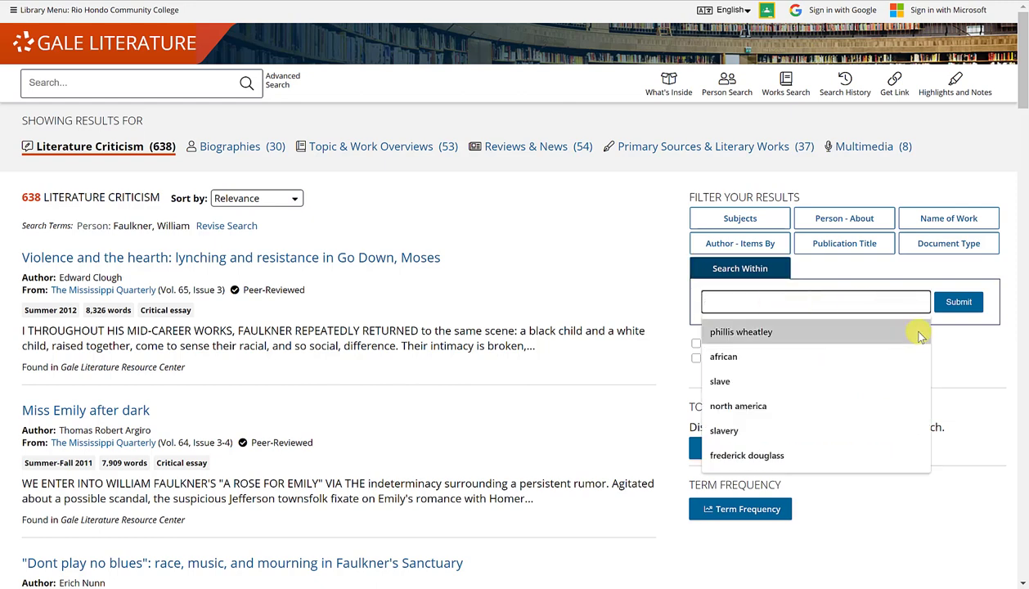
click(949, 353)
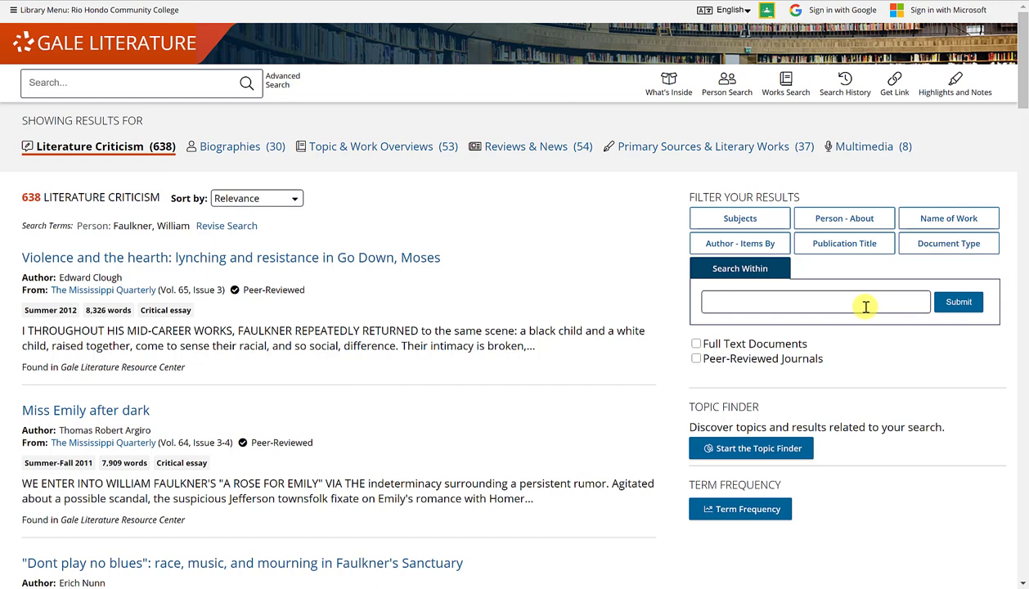
click(865, 307)
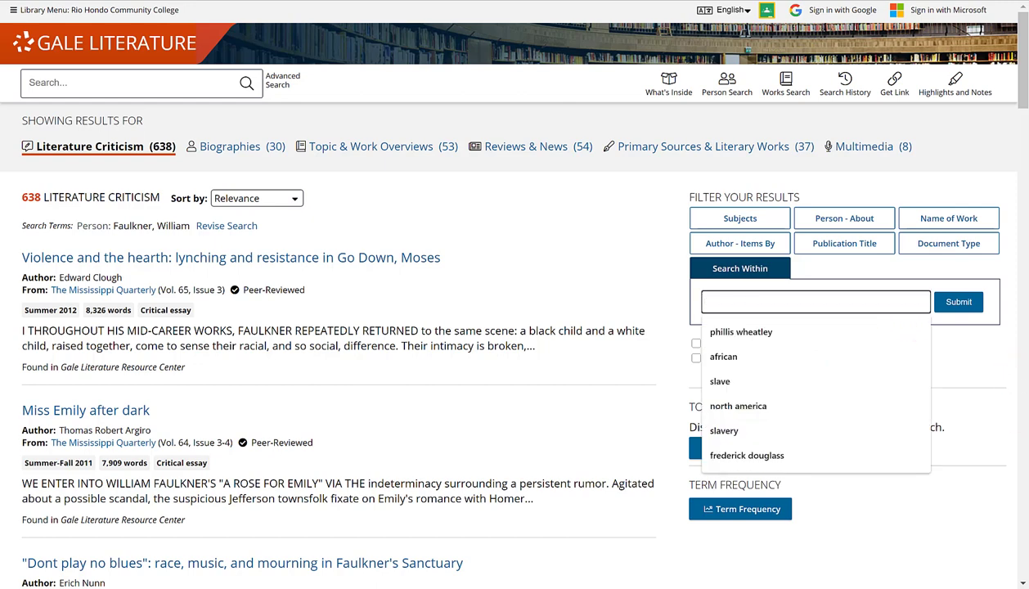
text(south)
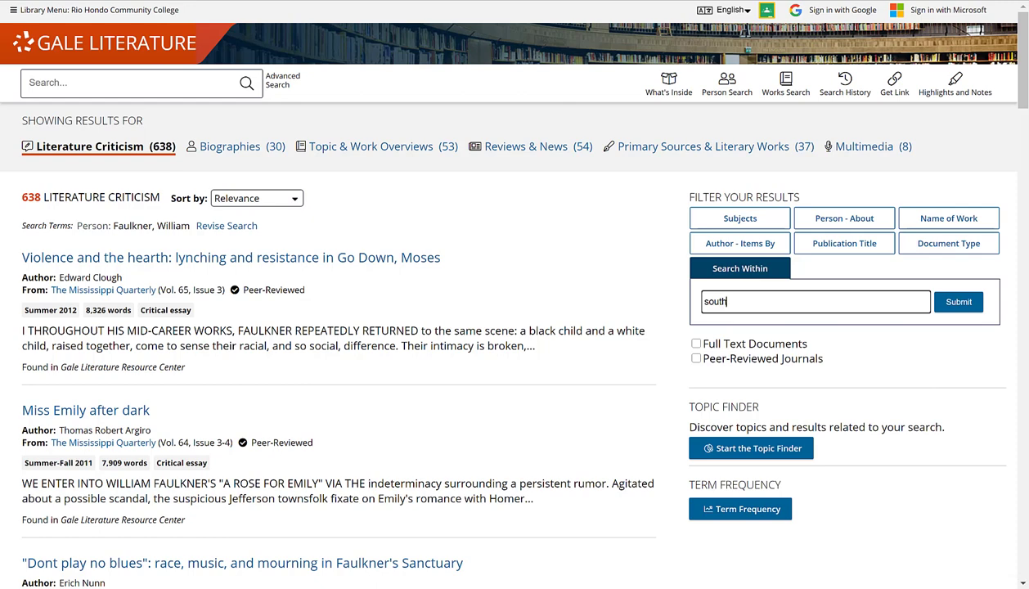
click(954, 307)
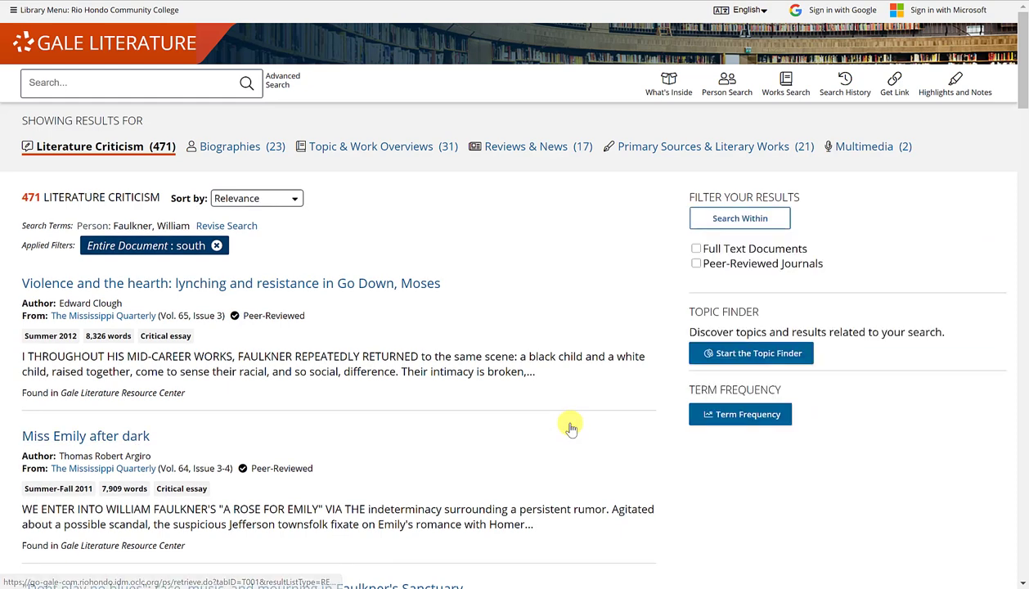
scroll(589, 423, down, 1)
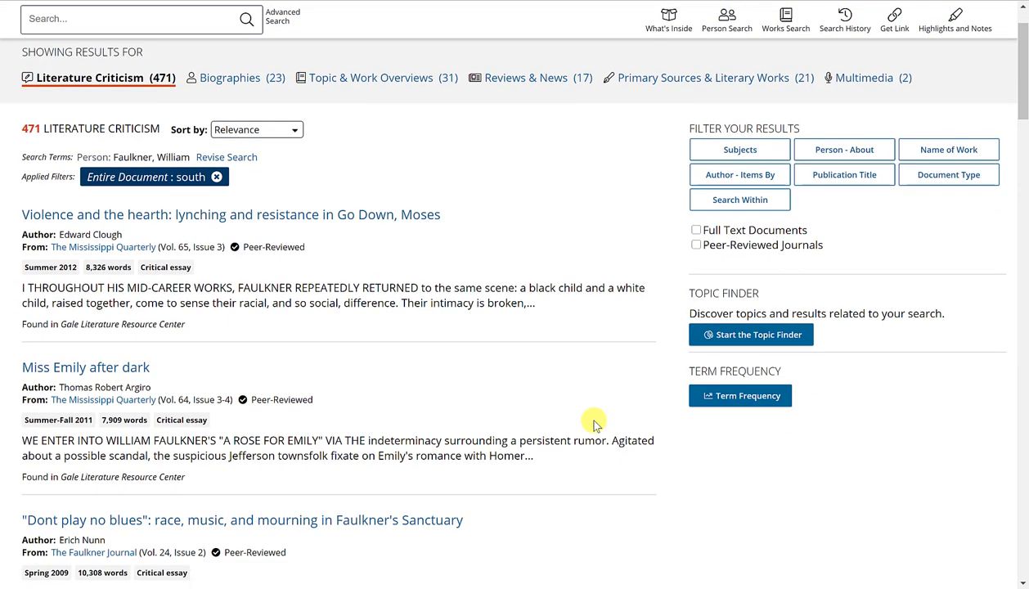
scroll(594, 424, up, 1)
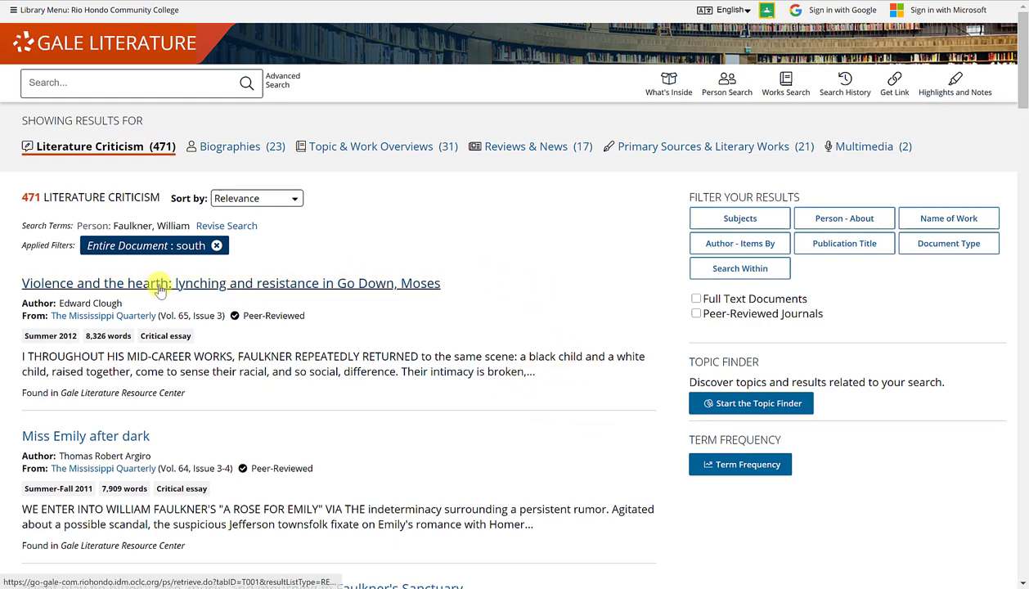
drag(30, 245, 108, 256)
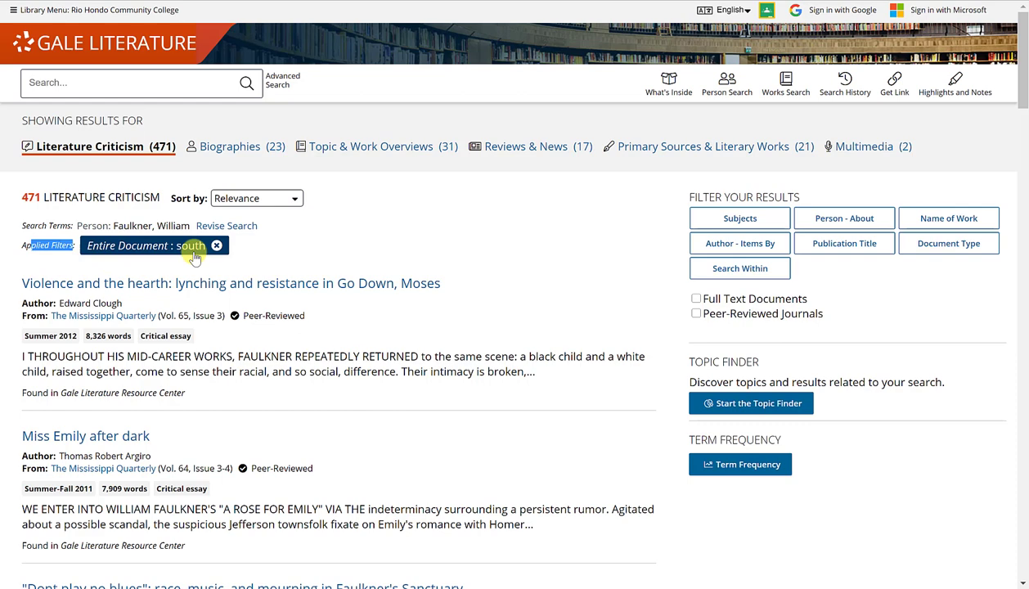
click(611, 273)
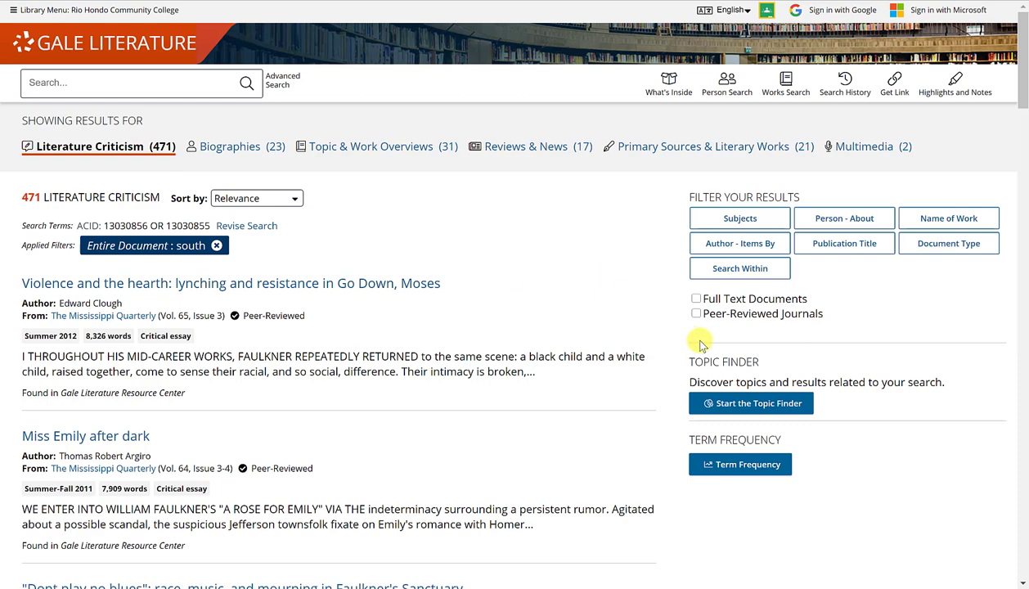
Limit the 471 south-filtered results to full-text documents.
click(694, 300)
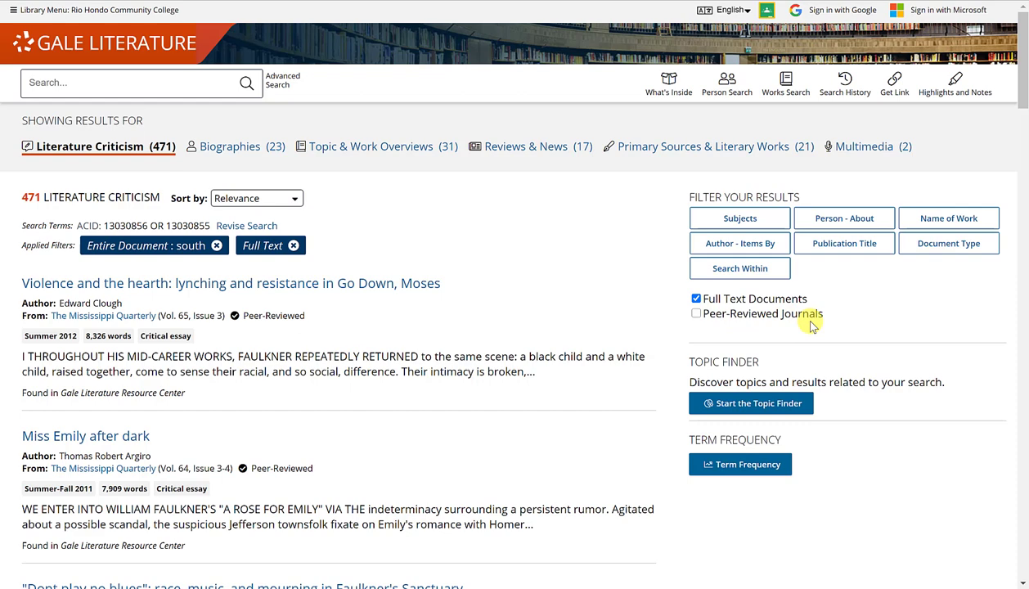
click(697, 315)
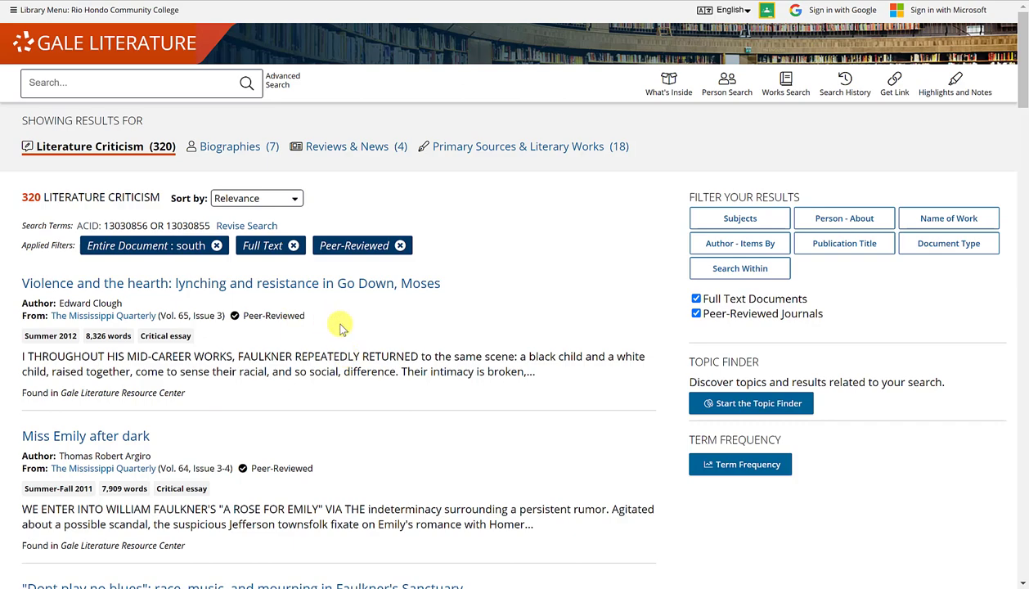
Scroll the reloaded results to confirm the peer-reviewed count of 320 items.
scroll(340, 325, down, 4)
scroll(340, 325, up, 3)
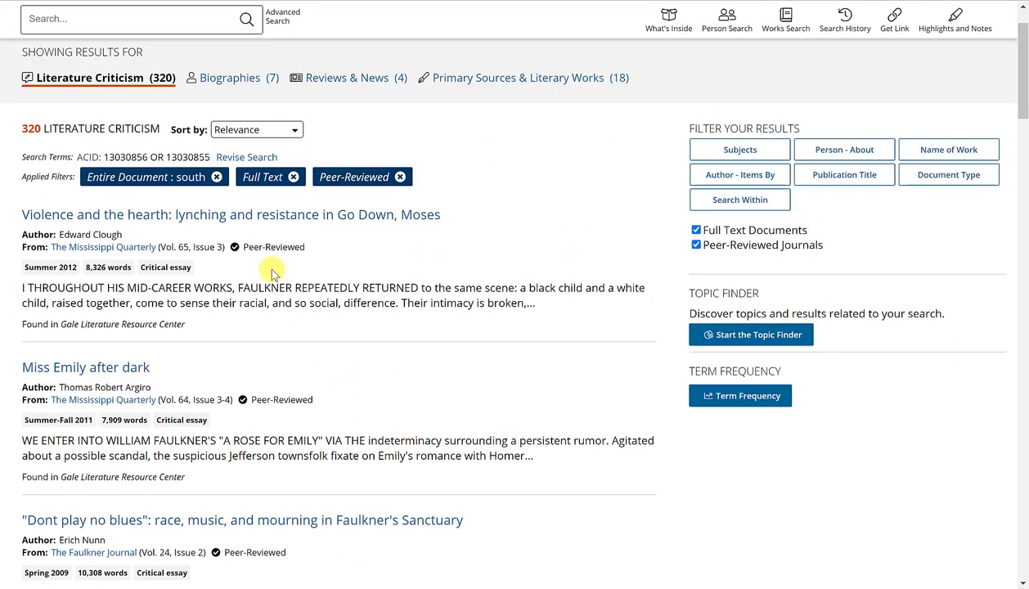
scroll(459, 287, up, 1)
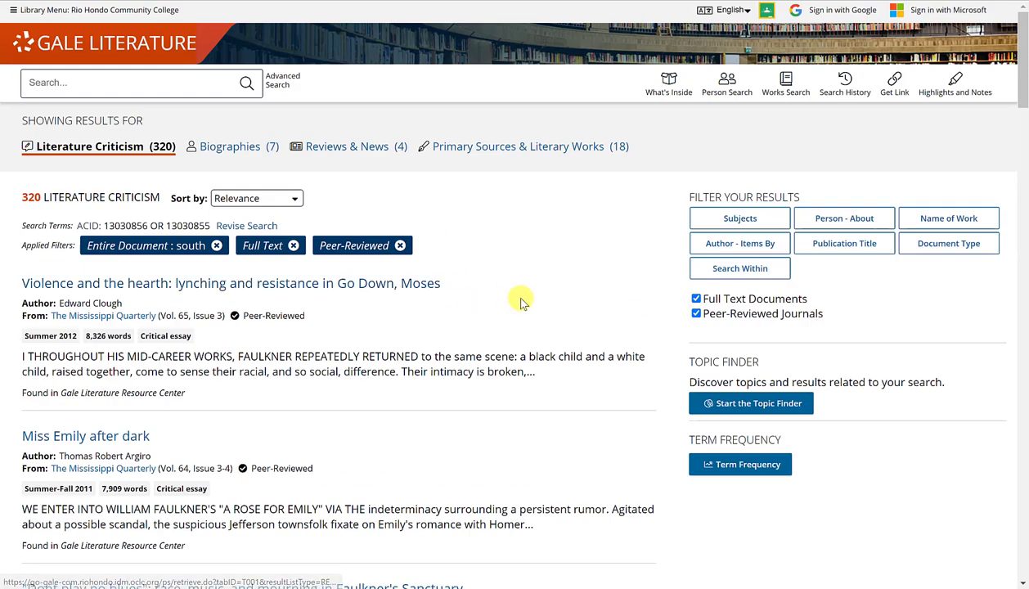